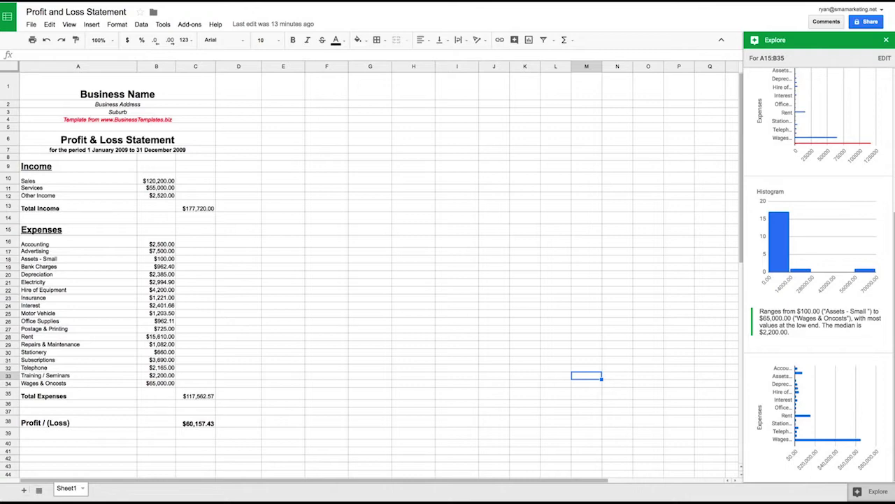
- Close and reopen the Explore panel, then select the Expenses heading as the data to analyze
{"action": "left_click", "coordinate": [886, 40]}
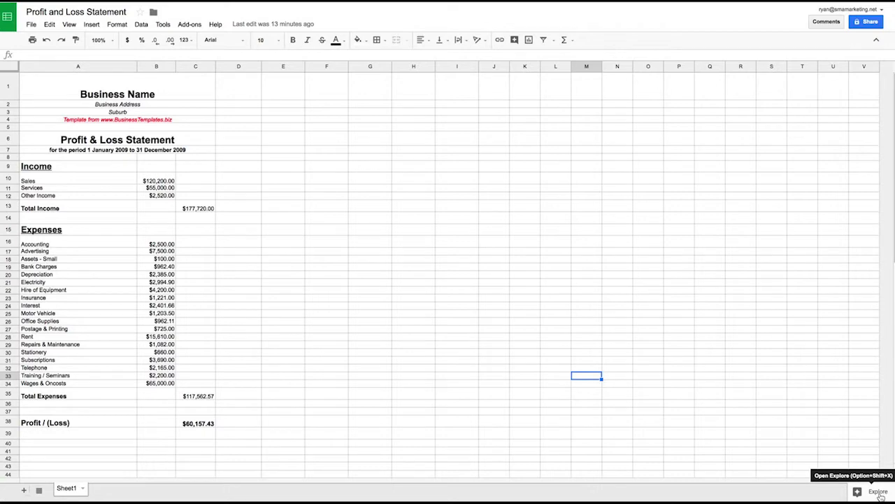
{"action": "left_click", "coordinate": [879, 492]}
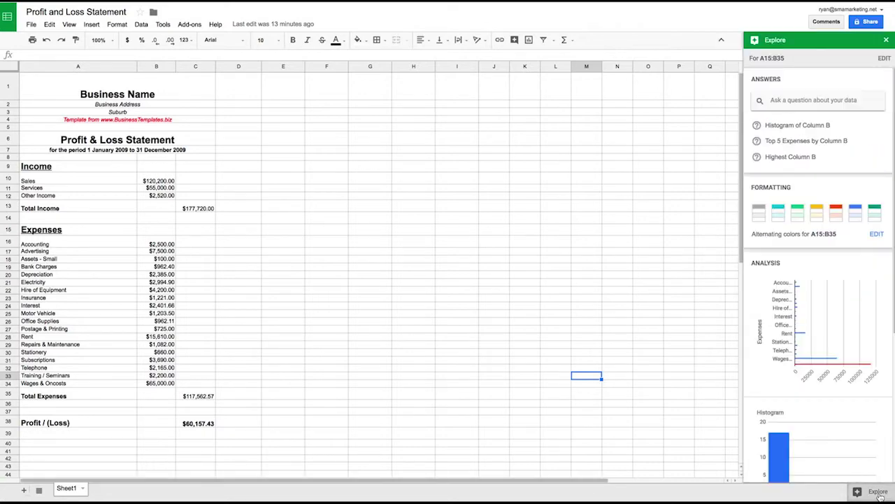
{"action": "scroll", "coordinate": [613, 287], "scroll_direction": "down", "scroll_amount": 1}
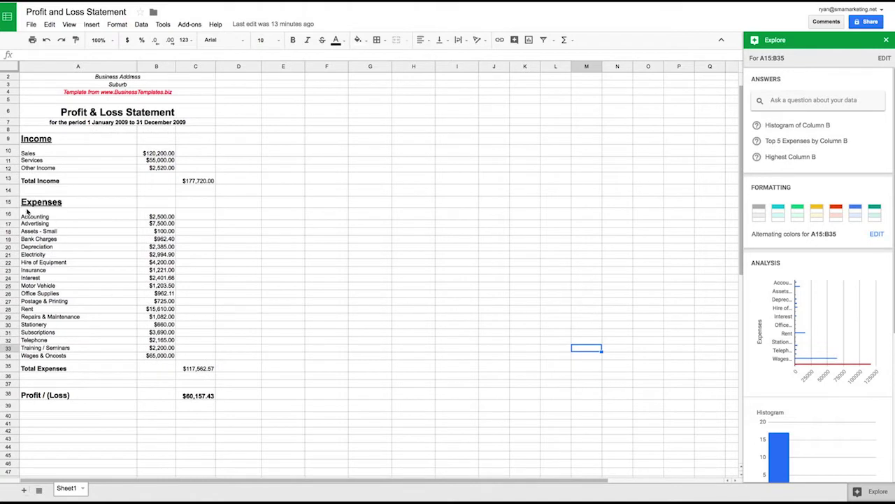
{"action": "left_click", "coordinate": [70, 204]}
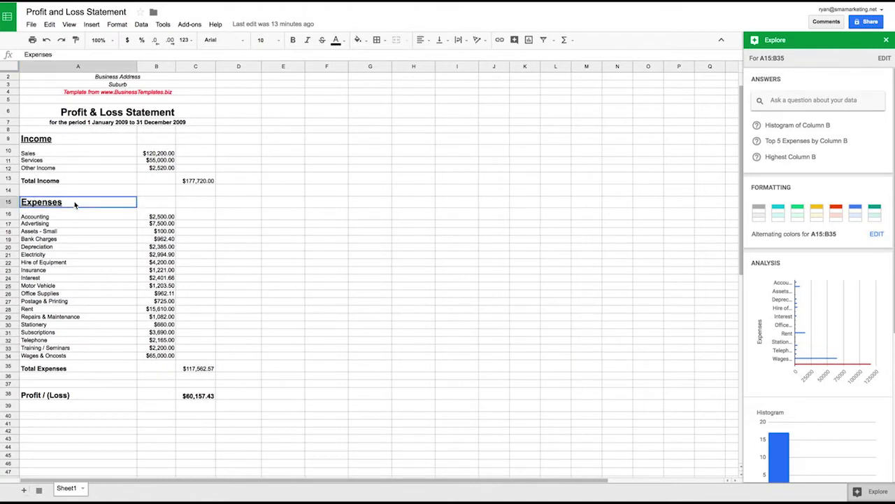
- View the three suggested Expenses charts at full size one after another, then close the preview
{"action": "mouse_move", "coordinate": [818, 306]}
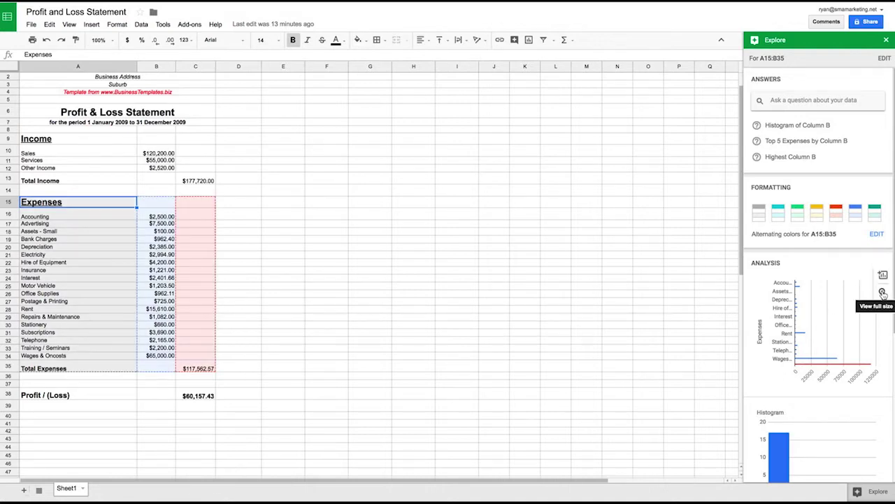
{"action": "left_click", "coordinate": [882, 294]}
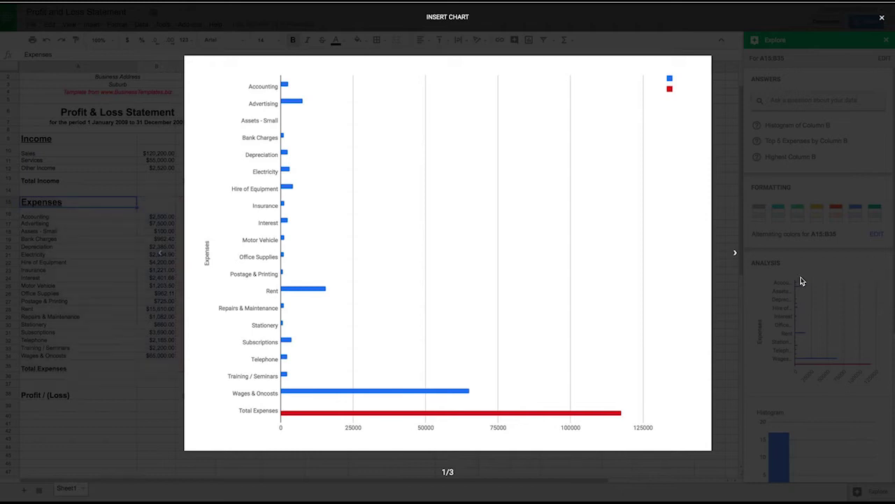
{"action": "left_click", "coordinate": [731, 254]}
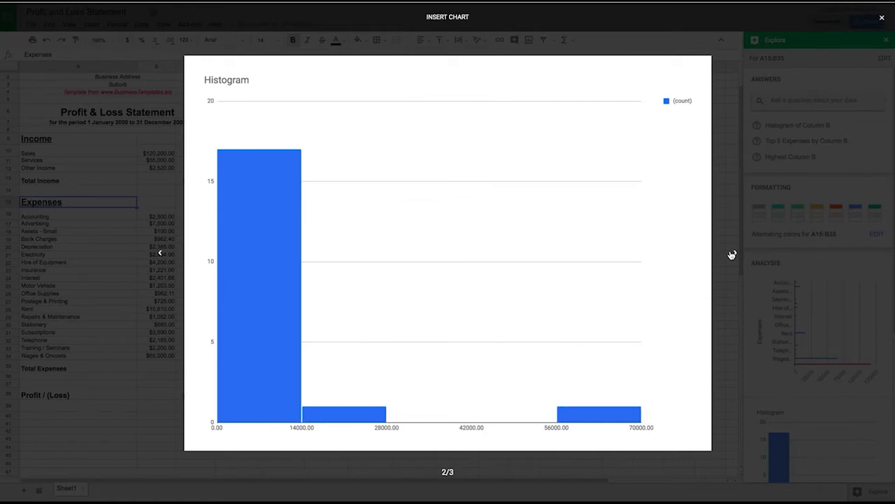
{"action": "left_click", "coordinate": [732, 255]}
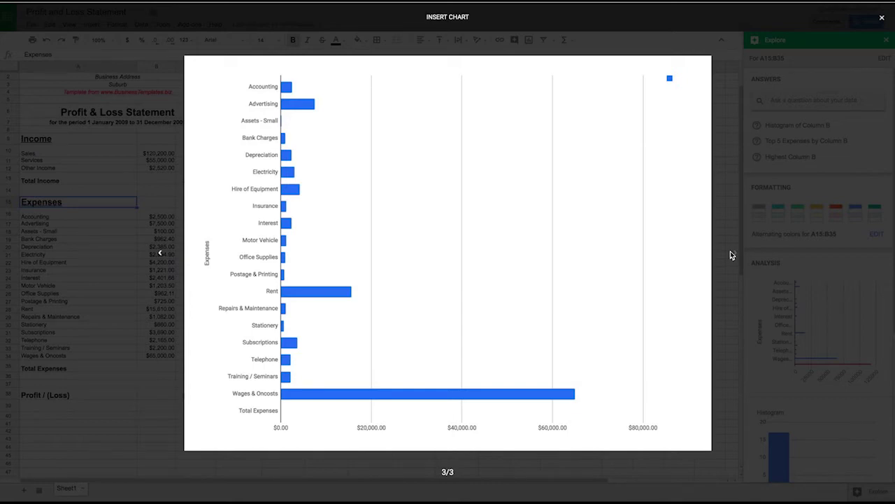
{"action": "left_click", "coordinate": [881, 18]}
- Select the Income heading and view its three suggested charts at full size, then close the preview
{"action": "left_click", "coordinate": [64, 140]}
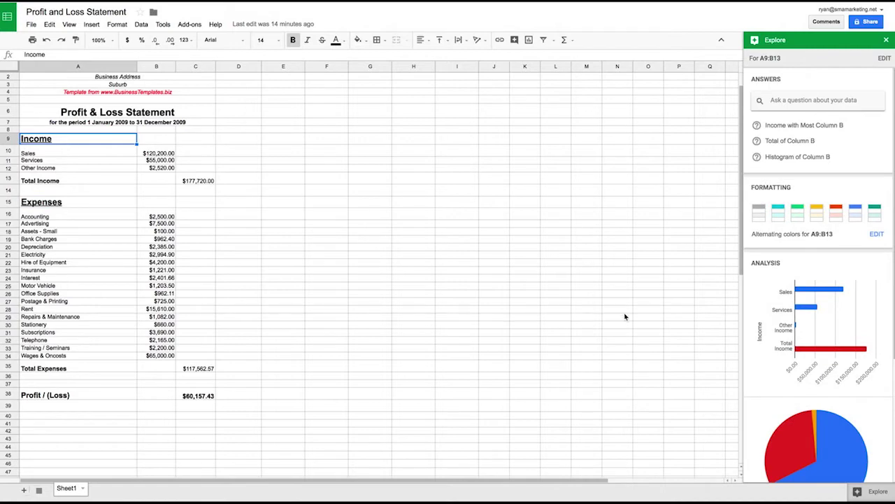
{"action": "mouse_move", "coordinate": [856, 300]}
{"action": "left_click", "coordinate": [882, 293]}
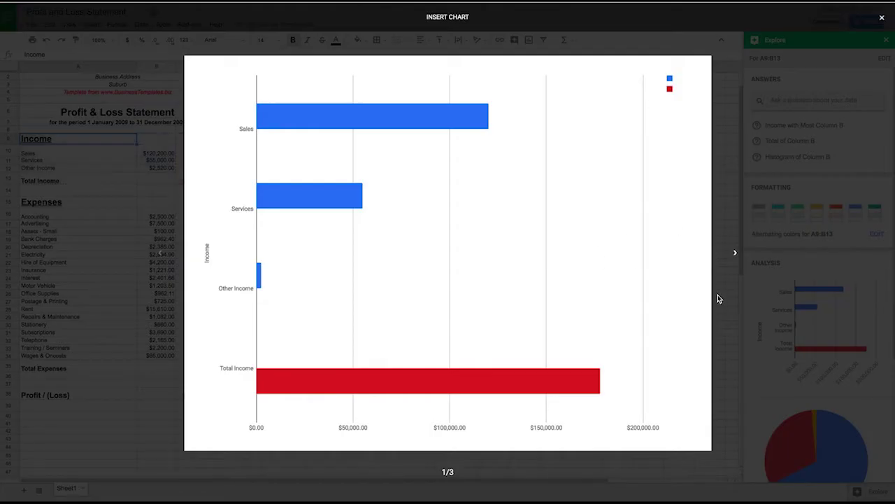
{"action": "left_click", "coordinate": [735, 255]}
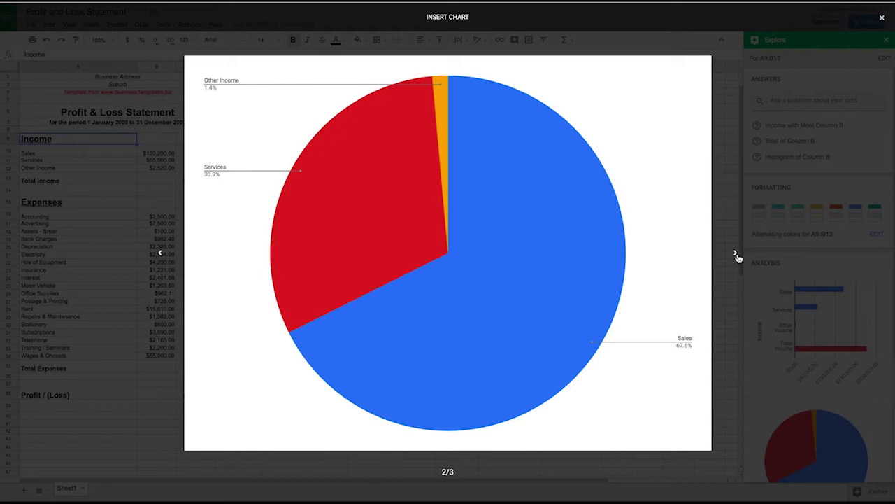
{"action": "left_click", "coordinate": [736, 254]}
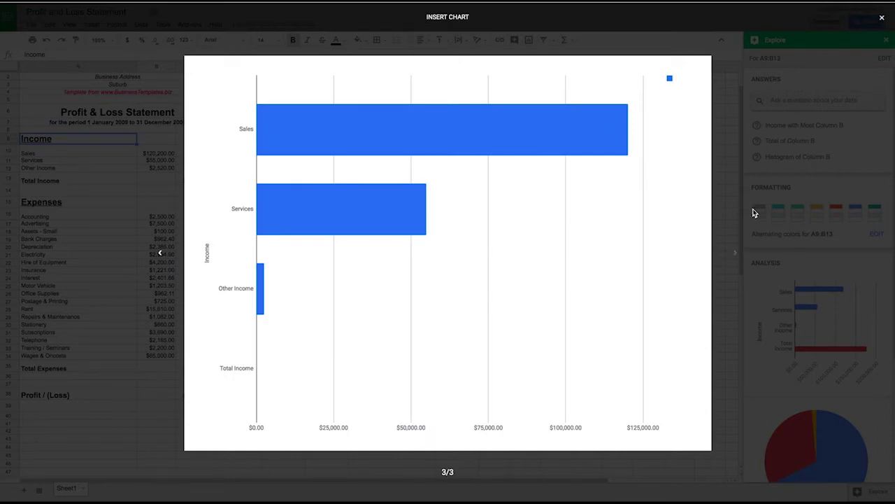
{"action": "left_click", "coordinate": [882, 18]}
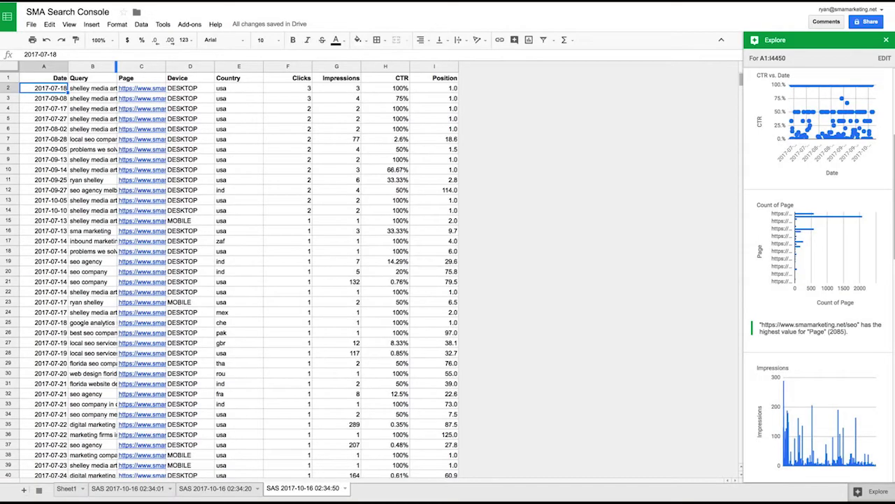
- Close Explore in the SMA Search Console spreadsheet and open the gallery for getting add-ons
{"action": "left_click", "coordinate": [886, 40]}
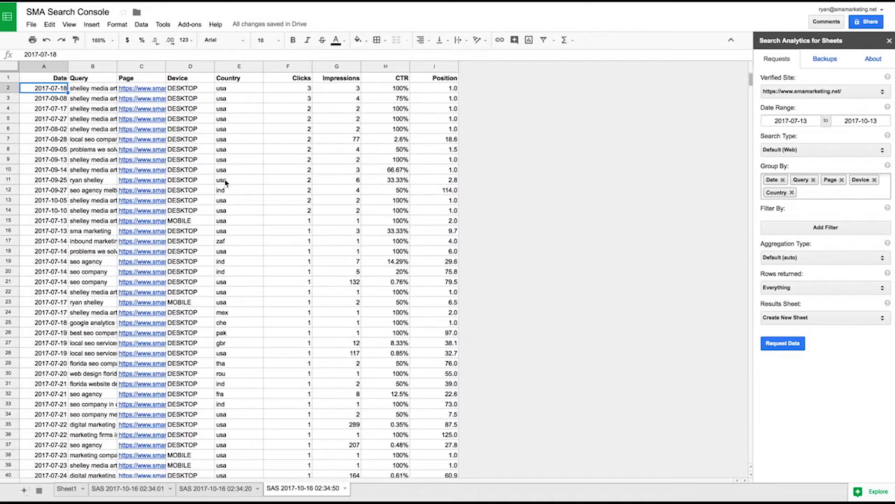
{"action": "left_click", "coordinate": [142, 25]}
{"action": "mouse_move", "coordinate": [181, 25]}
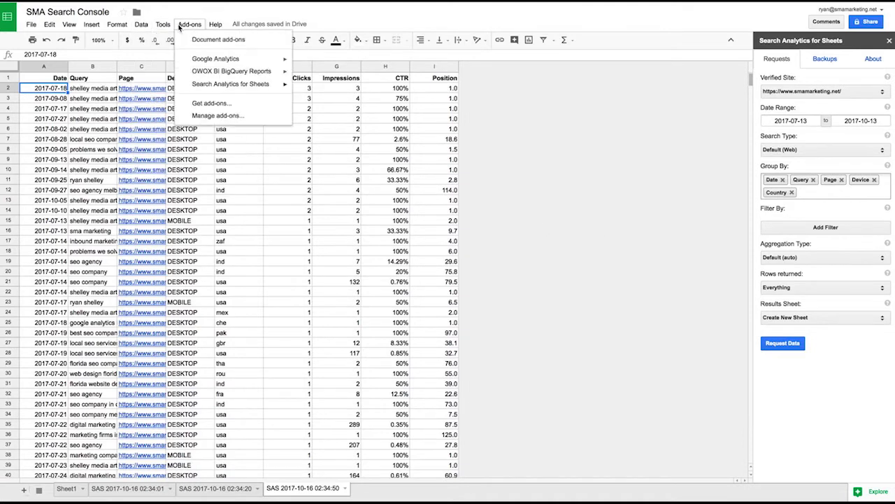
{"action": "mouse_move", "coordinate": [208, 84]}
{"action": "left_click", "coordinate": [212, 104]}
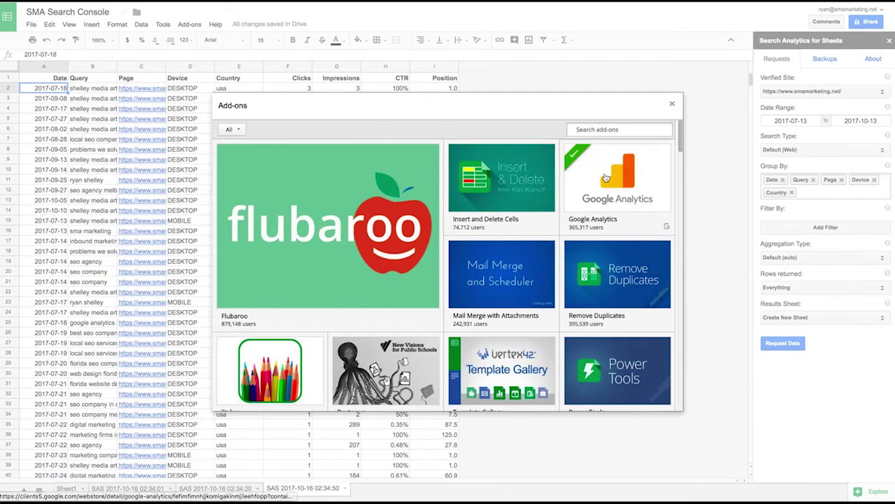
- Search the add-on gallery for "search console", review the matching add-ons, and close the gallery
{"action": "mouse_move", "coordinate": [605, 183]}
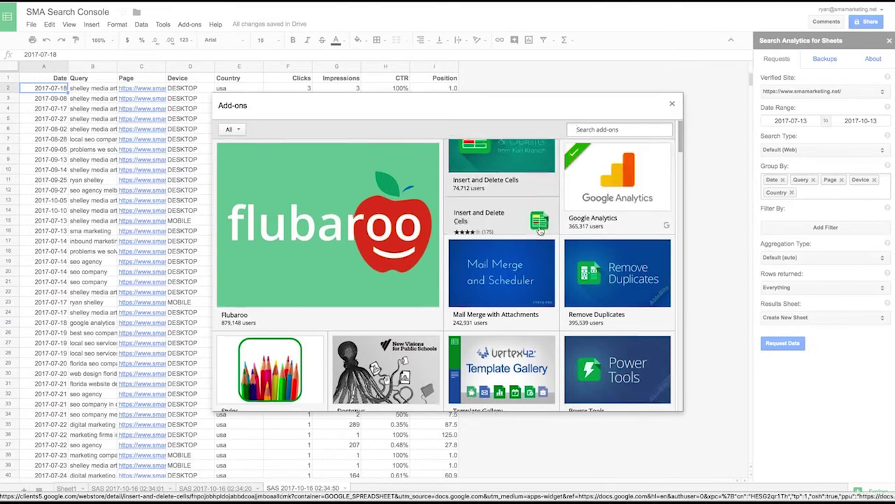
{"action": "scroll", "coordinate": [615, 168], "scroll_direction": "down", "scroll_amount": 3}
{"action": "scroll", "coordinate": [616, 161], "scroll_direction": "up", "scroll_amount": 3}
{"action": "type", "text": "search"}
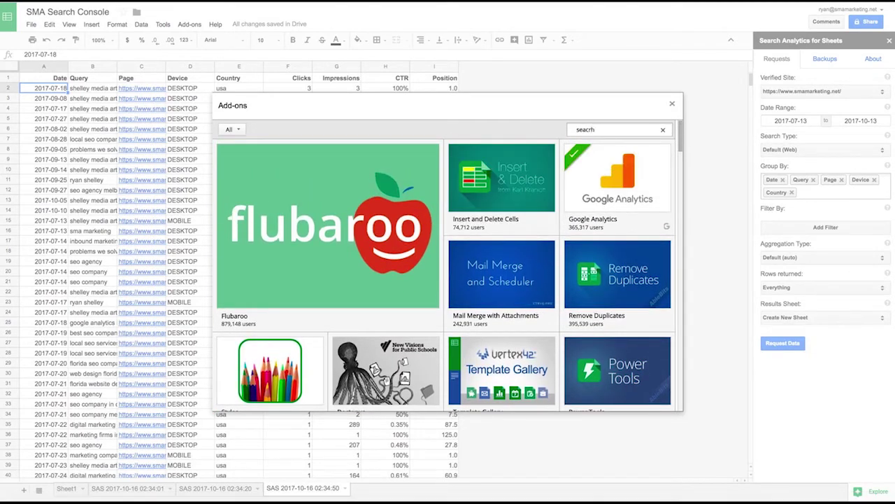
{"action": "key", "text": "BackSpace"}
{"action": "type", "text": "rch console"}
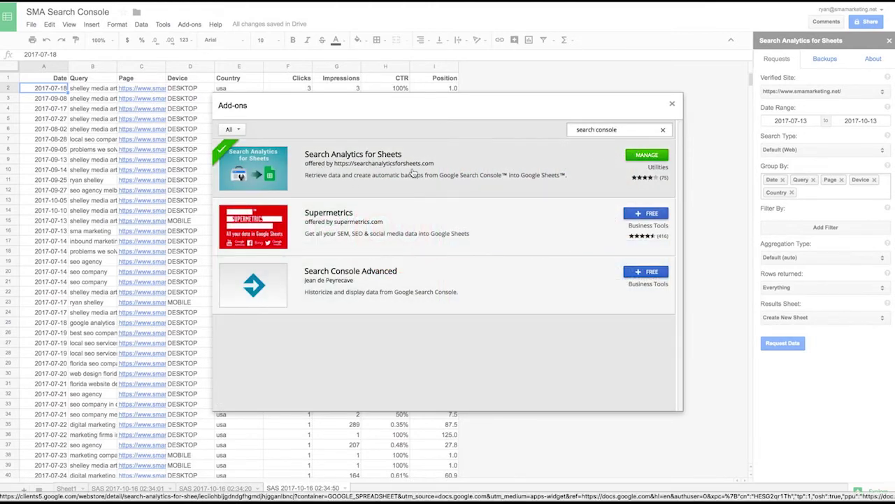
{"action": "left_click", "coordinate": [672, 103]}
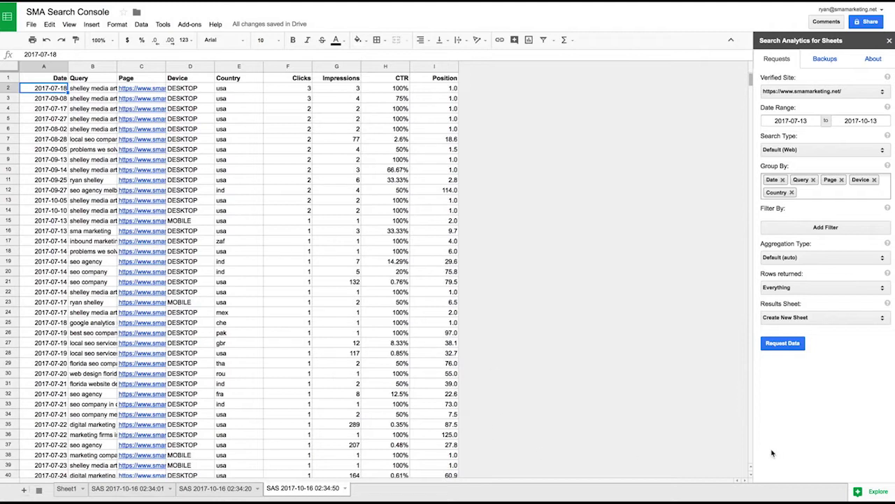
- Open Explore for the search data and examine individual points of the CTR vs. Date chart at full size
{"action": "left_click", "coordinate": [878, 491]}
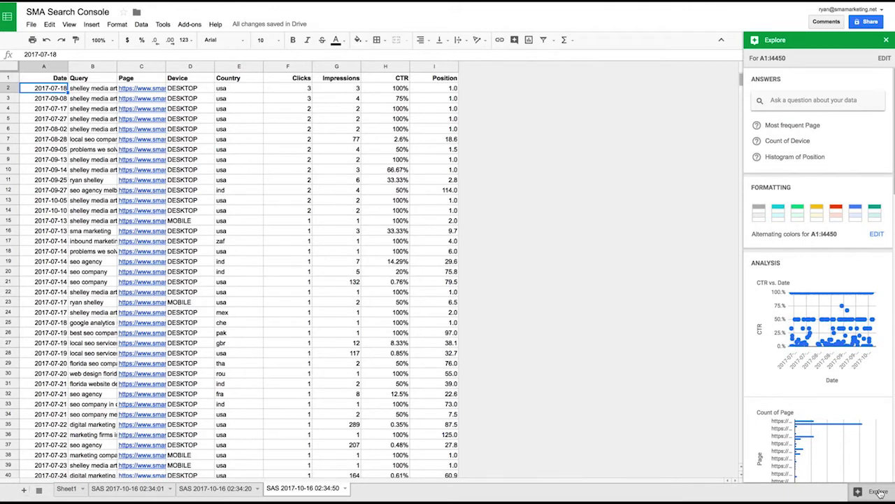
{"action": "mouse_move", "coordinate": [882, 289]}
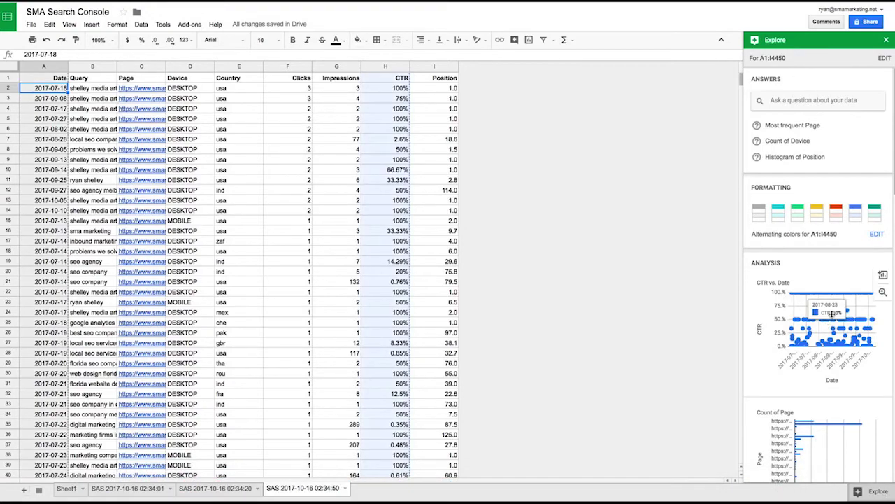
{"action": "left_click", "coordinate": [883, 291]}
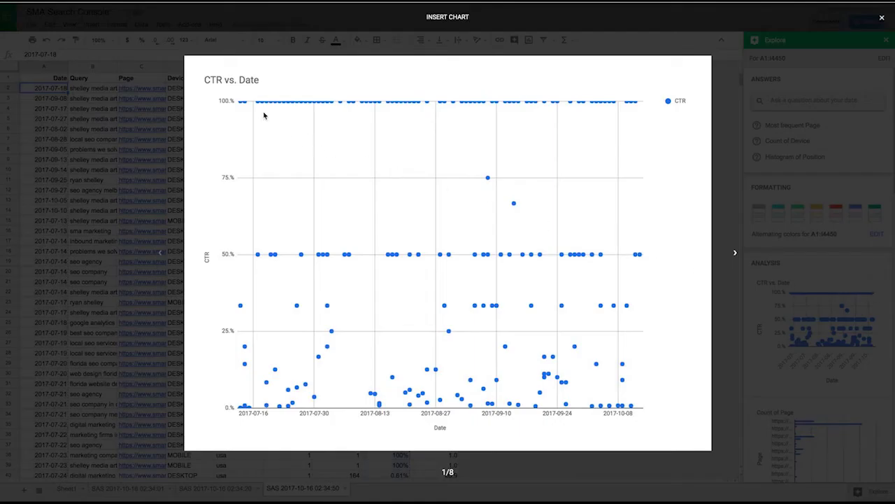
{"action": "mouse_move", "coordinate": [270, 103]}
{"action": "mouse_move", "coordinate": [258, 254]}
- Browse the remaining suggested charts from Count of Page through the Count of Device bar chart, then close the preview
{"action": "left_click", "coordinate": [735, 253]}
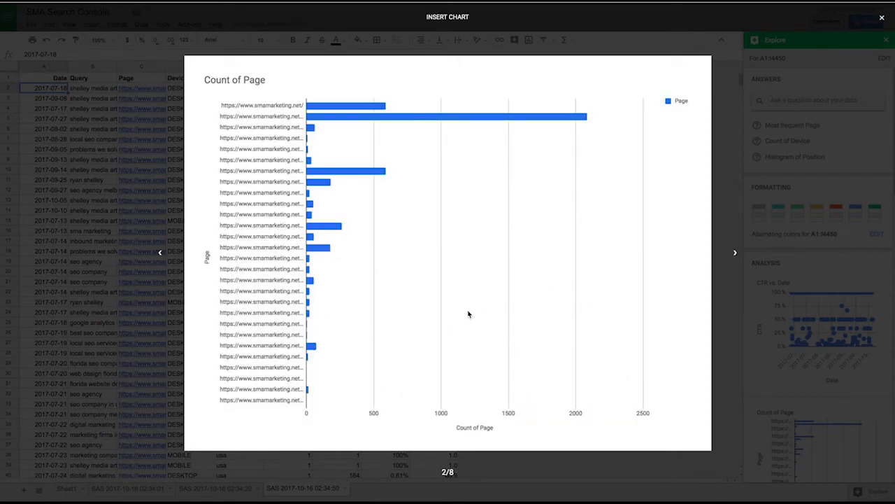
{"action": "left_click", "coordinate": [735, 256]}
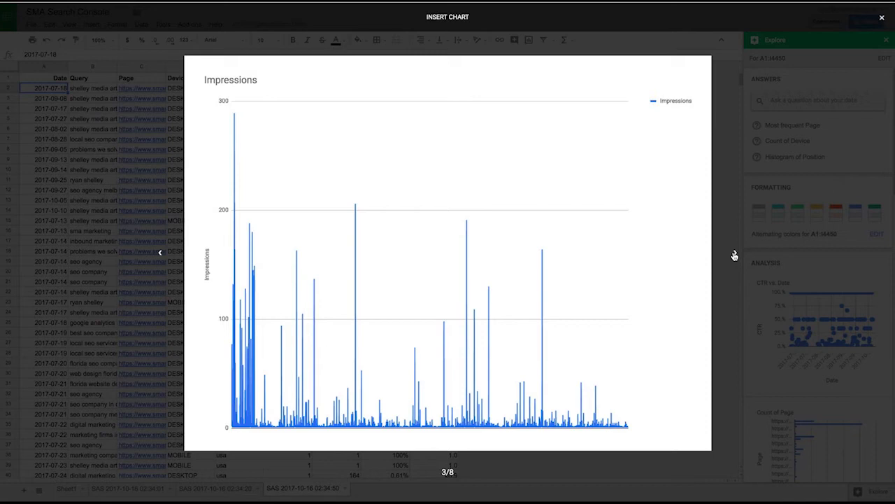
{"action": "left_click", "coordinate": [735, 255]}
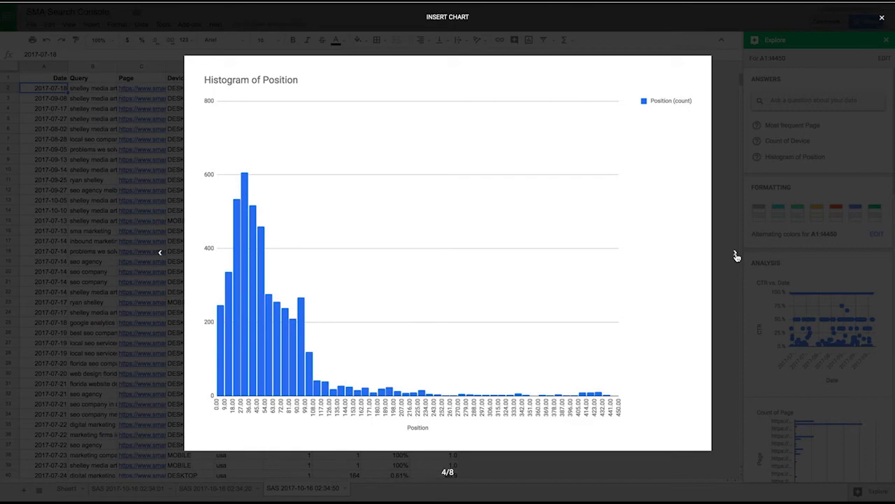
{"action": "left_click", "coordinate": [735, 255]}
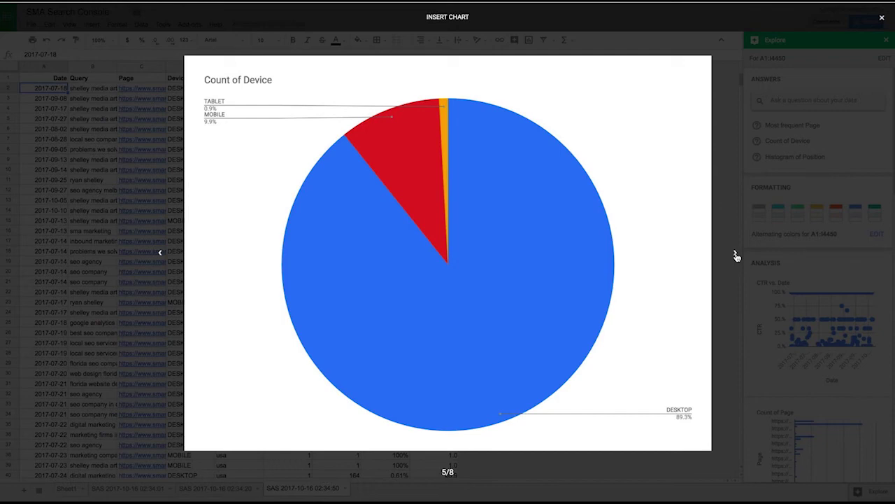
{"action": "left_click", "coordinate": [735, 254]}
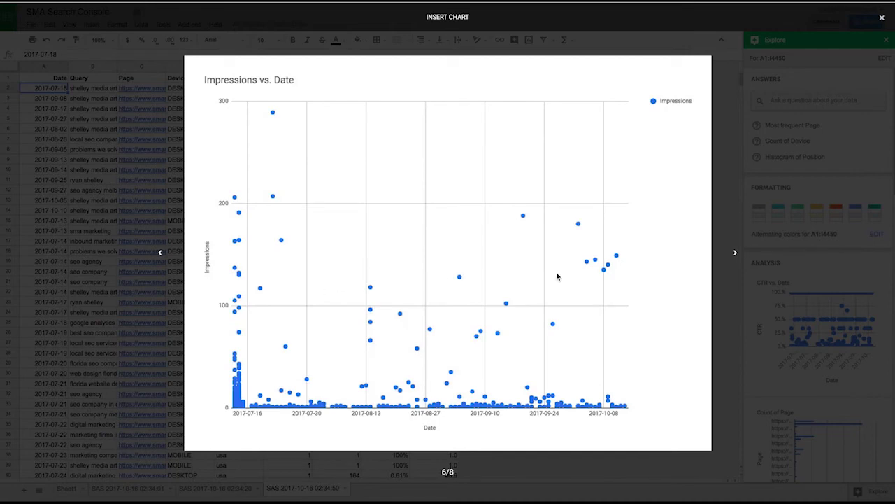
{"action": "left_click", "coordinate": [735, 254]}
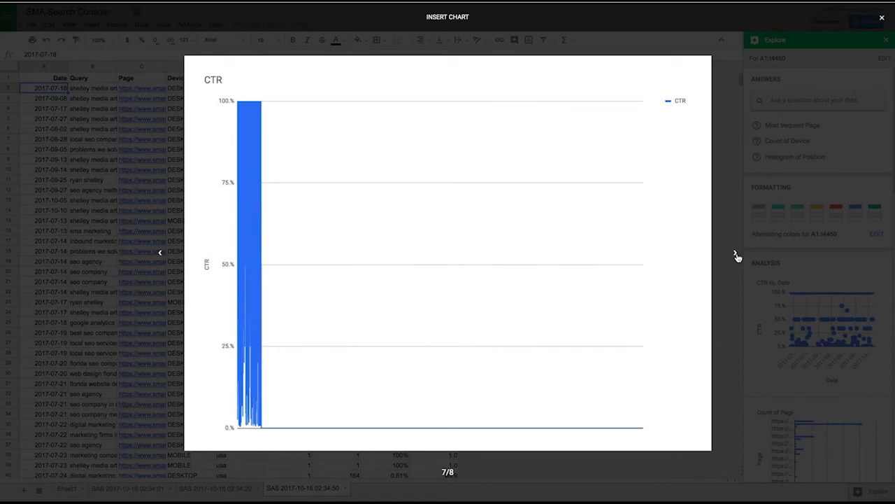
{"action": "left_click", "coordinate": [736, 256]}
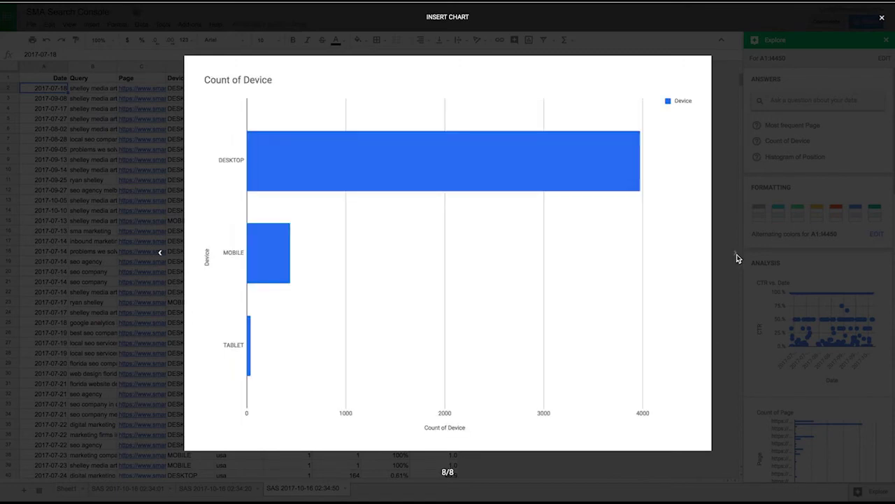
{"action": "left_click", "coordinate": [881, 20]}
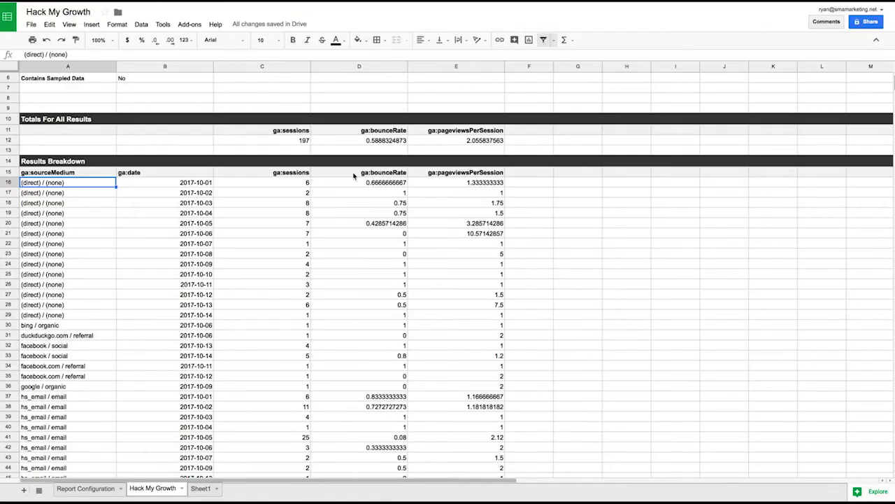
- Show the Report Configuration sheet and review the commands offered by the Google Analytics add-on
{"action": "left_click", "coordinate": [81, 488]}
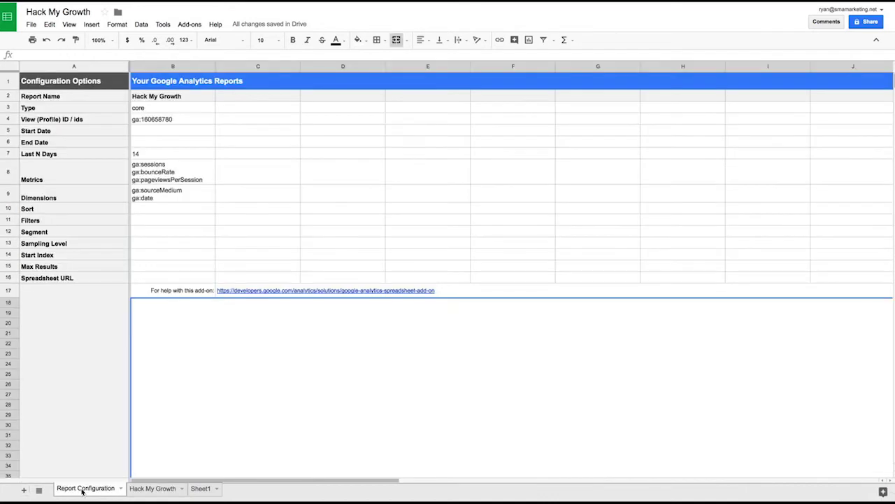
{"action": "left_click", "coordinate": [188, 24]}
{"action": "mouse_move", "coordinate": [214, 61]}
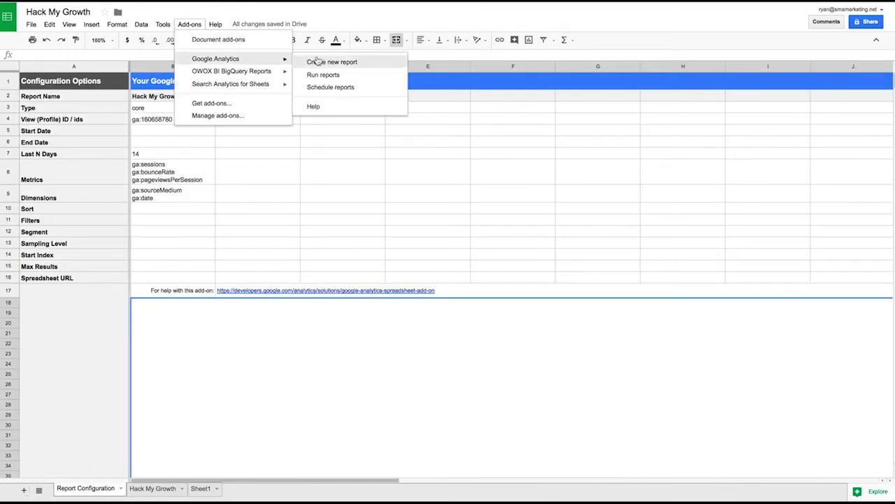
{"action": "left_click", "coordinate": [171, 343]}
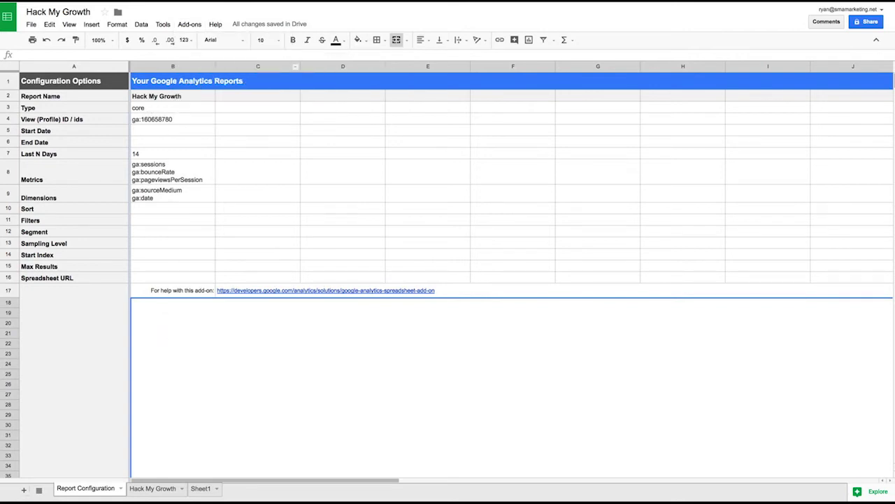
- Open the Google Analytics add-on's form for creating a new report, review its name, account, metrics and dimensions fields, and close it
{"action": "left_click", "coordinate": [189, 24]}
{"action": "mouse_move", "coordinate": [234, 58]}
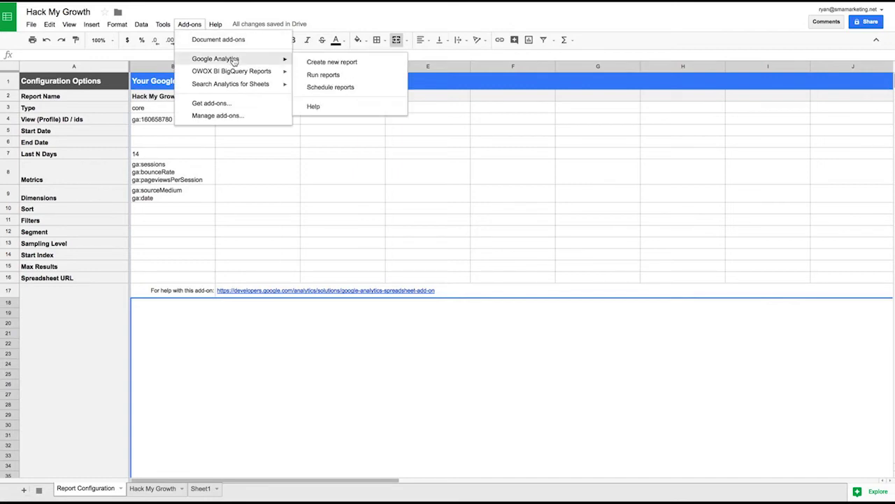
{"action": "left_click", "coordinate": [347, 73]}
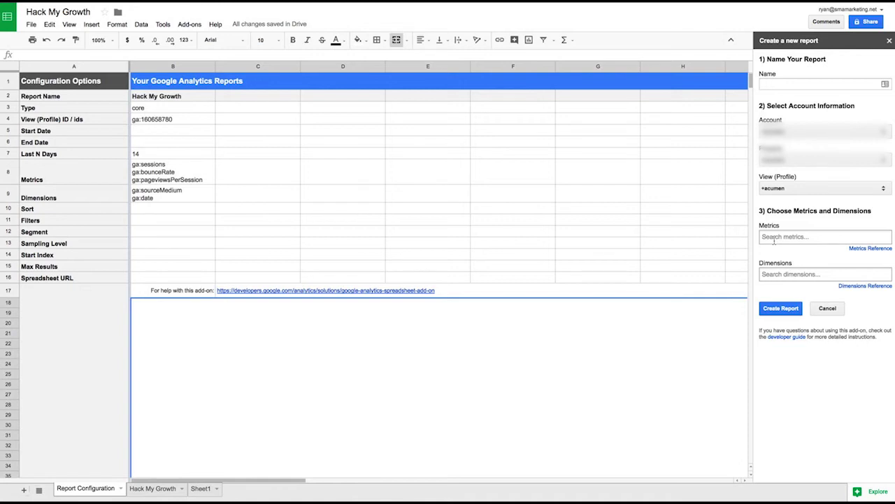
{"action": "left_click", "coordinate": [889, 41]}
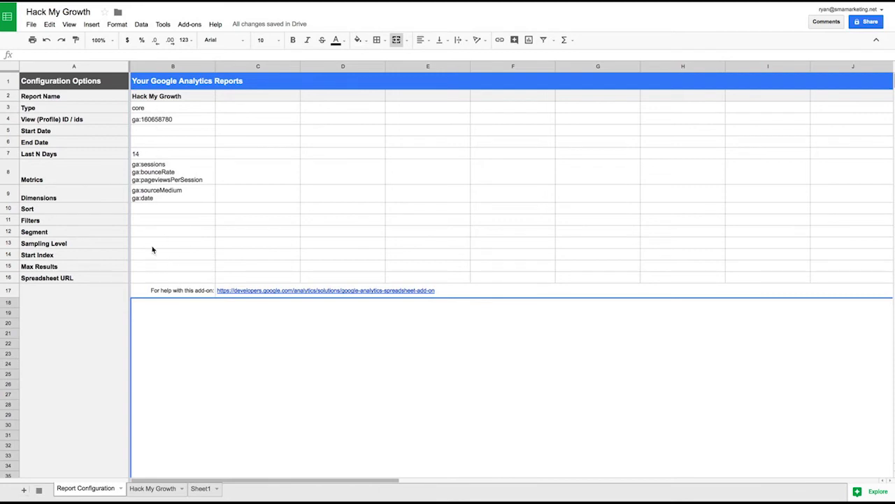
- Check the Google Analytics add-on's options for running and scheduling the configured report
{"action": "left_click", "coordinate": [190, 24]}
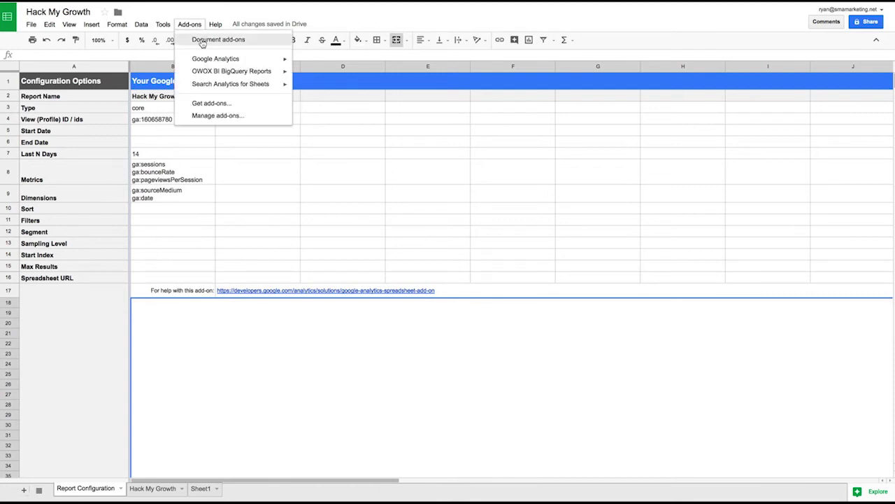
{"action": "mouse_move", "coordinate": [207, 61]}
{"action": "left_click", "coordinate": [260, 179]}
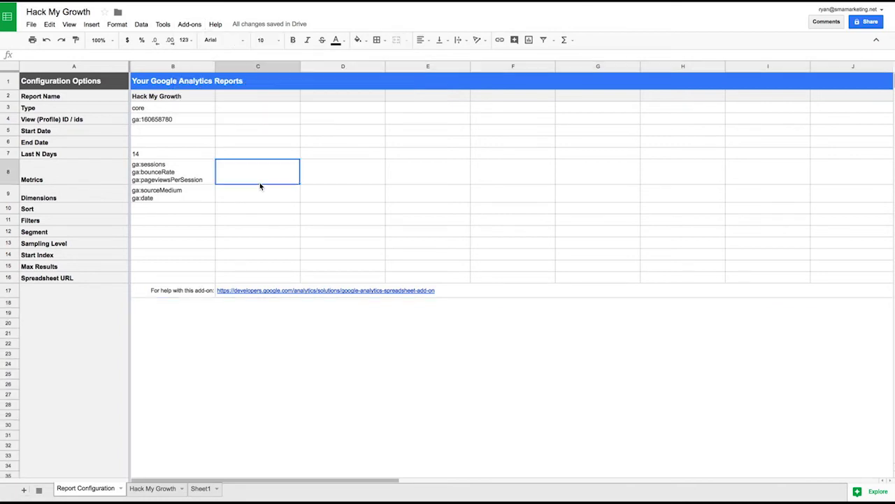
- Open Explore for the results on the Hack My Growth sheet and browse its suggested charts as far as the Count of ga:sourceMedium pie
{"action": "left_click", "coordinate": [149, 492]}
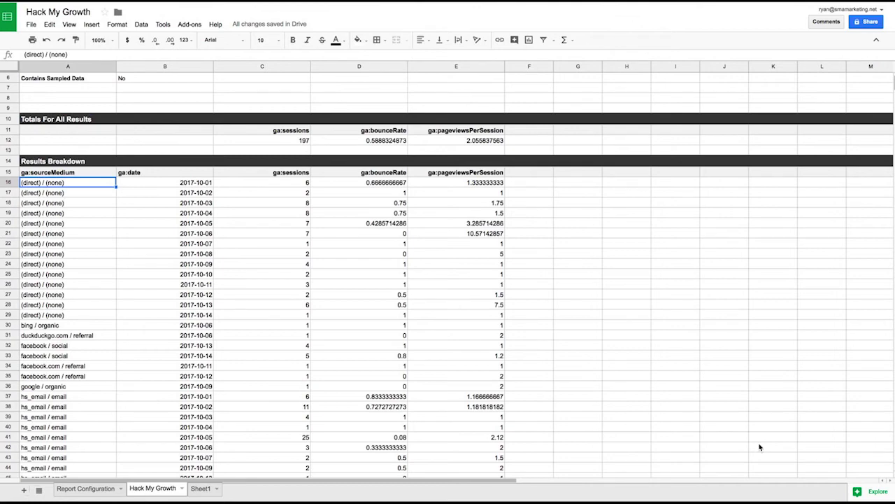
{"action": "left_click", "coordinate": [871, 493]}
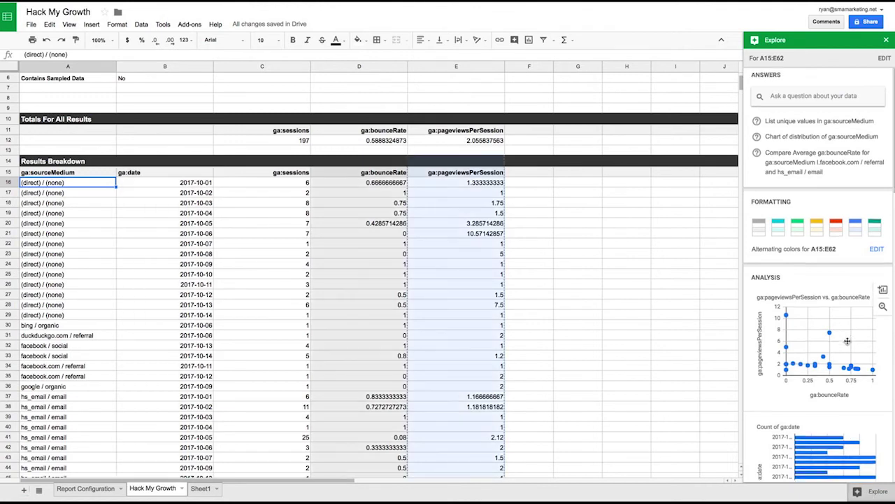
{"action": "scroll", "coordinate": [846, 335], "scroll_direction": "down", "scroll_amount": 2}
{"action": "scroll", "coordinate": [847, 329], "scroll_direction": "down", "scroll_amount": 5}
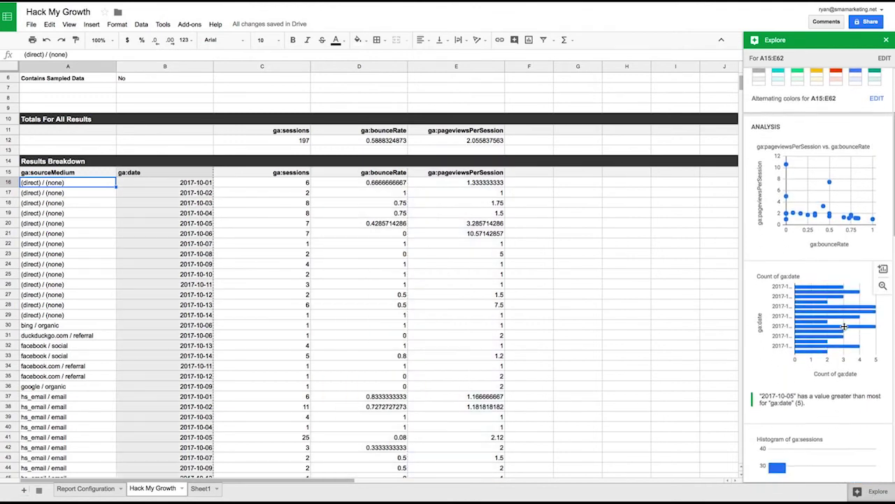
{"action": "scroll", "coordinate": [844, 326], "scroll_direction": "down", "scroll_amount": 3}
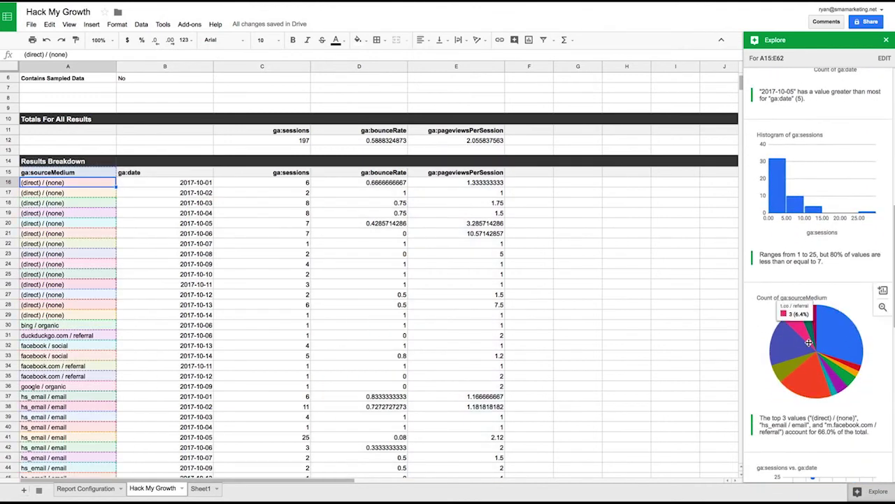
- Enlarge the Count of ga:sourceMedium pie chart and page through the following charts to the Histogram of ga:bounceRate
{"action": "left_click", "coordinate": [883, 306]}
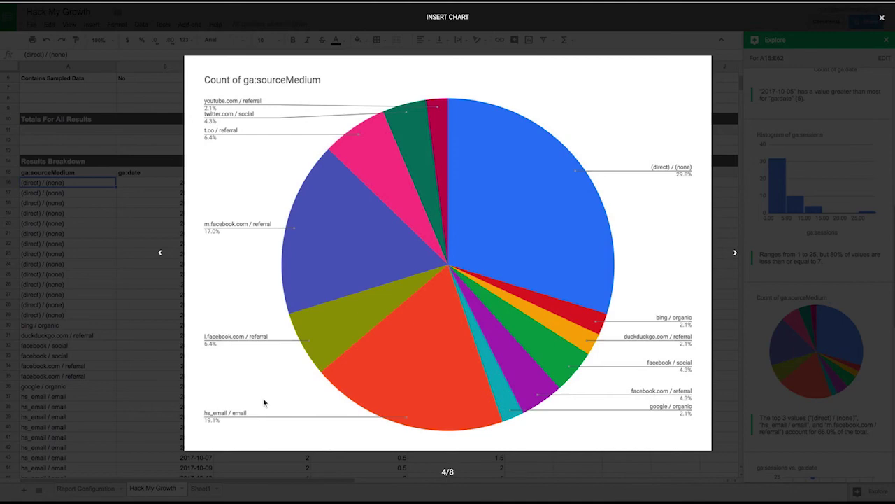
{"action": "left_click", "coordinate": [735, 253]}
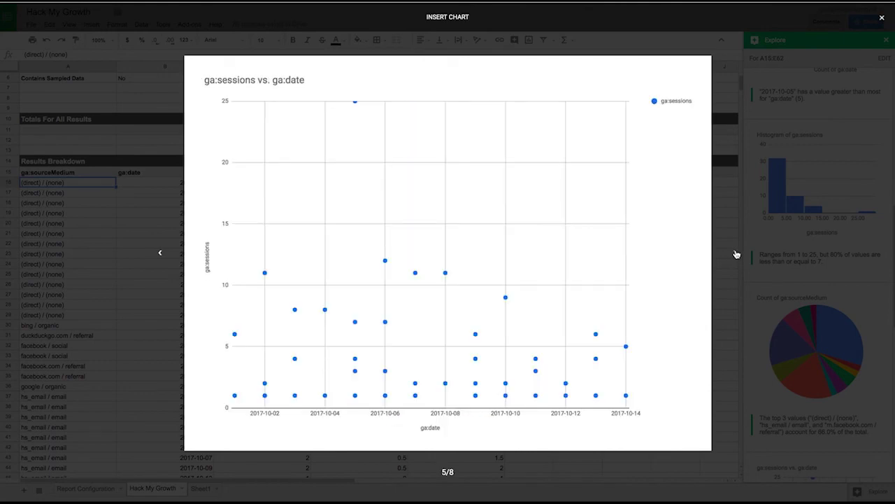
{"action": "left_click", "coordinate": [736, 254]}
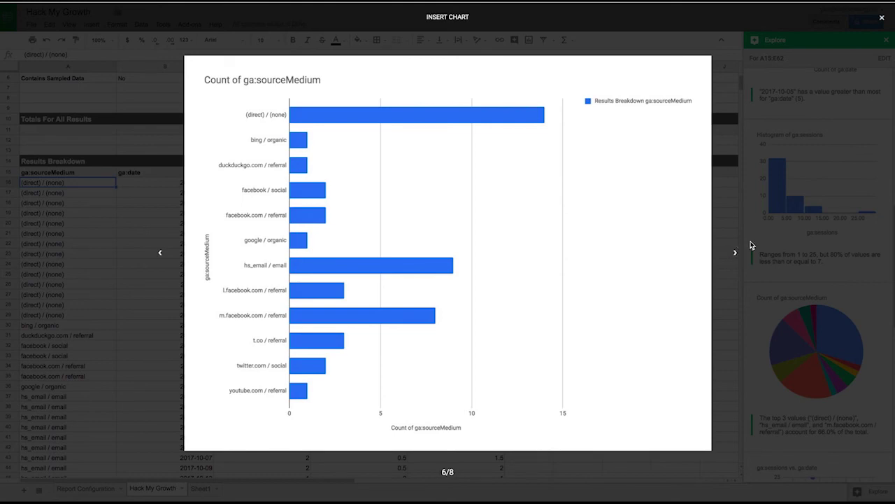
{"action": "left_click", "coordinate": [734, 254]}
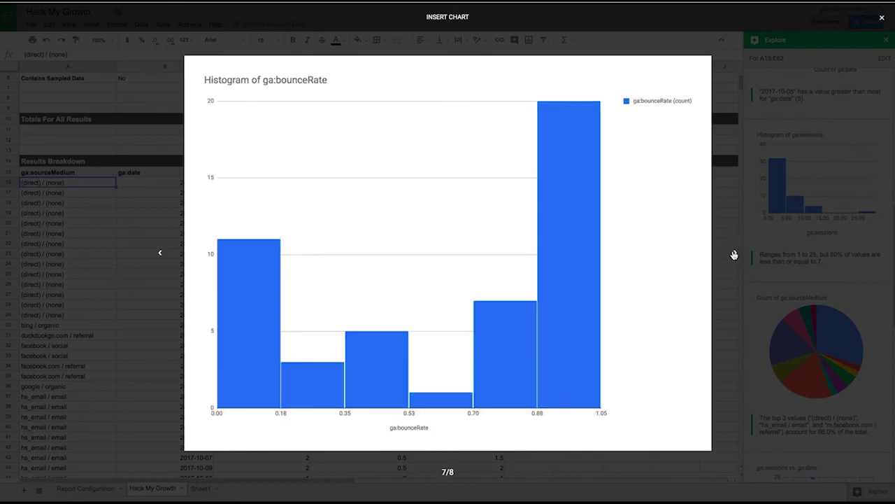
- Examine the outlying points of the ga:pageviewsPerSession vs. ga:sessions chart at full size, and close the preview
{"action": "left_click", "coordinate": [733, 255]}
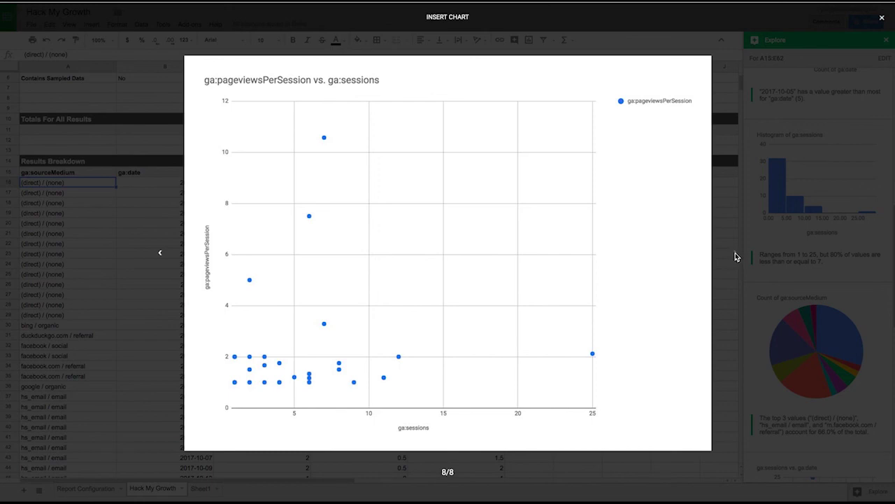
{"action": "mouse_move", "coordinate": [322, 137]}
{"action": "mouse_move", "coordinate": [594, 356]}
{"action": "left_click", "coordinate": [882, 21]}
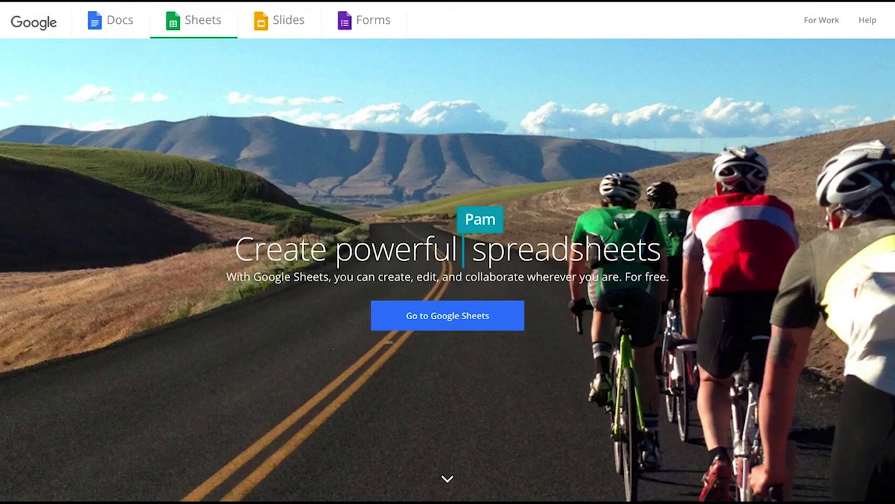